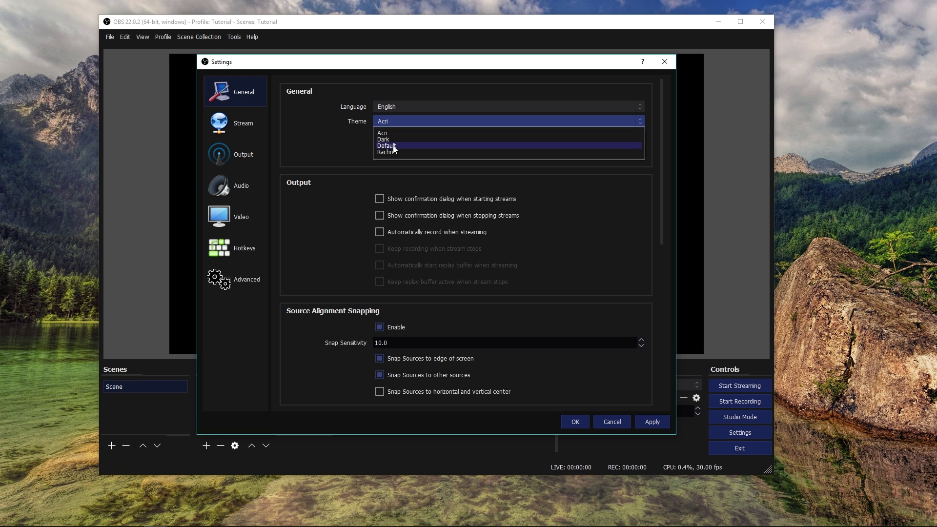
Preview the Rachni and Default interface themes, and settle on the Dark theme
click(391, 154)
click(434, 124)
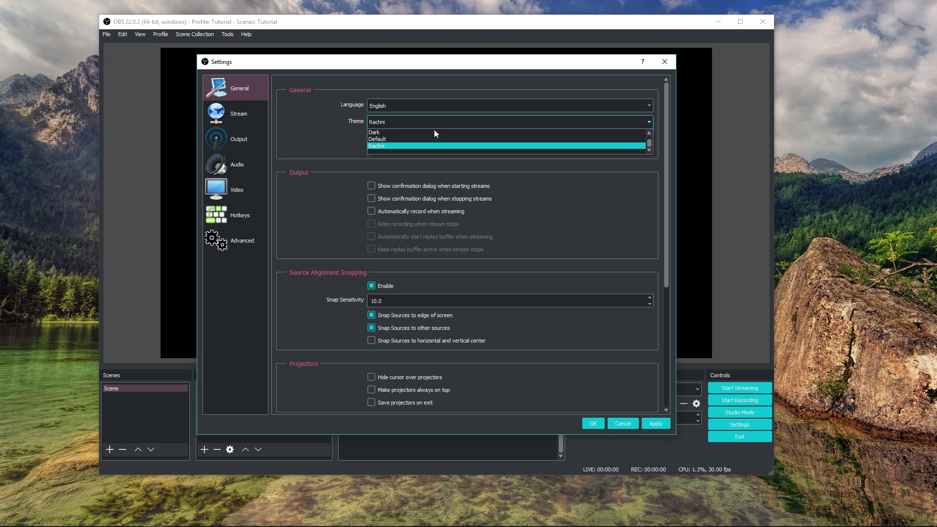
click(433, 136)
click(434, 105)
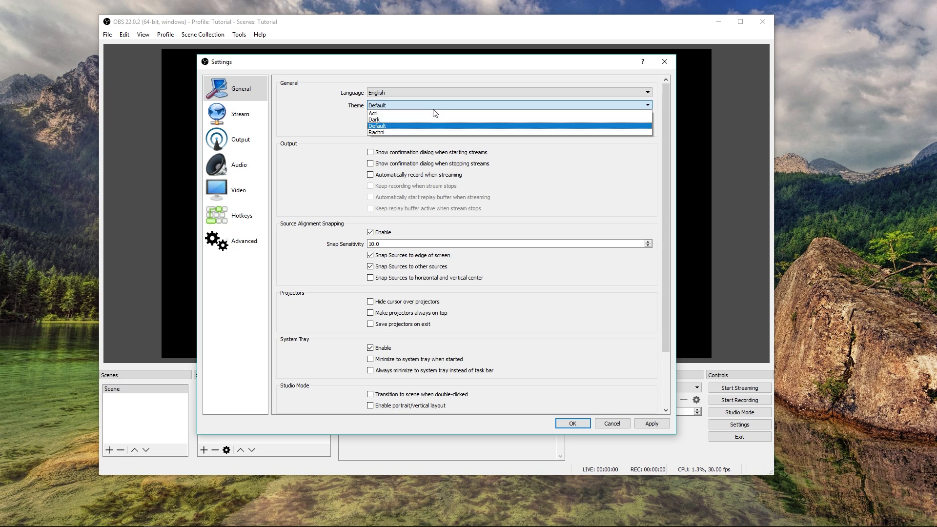
click(429, 121)
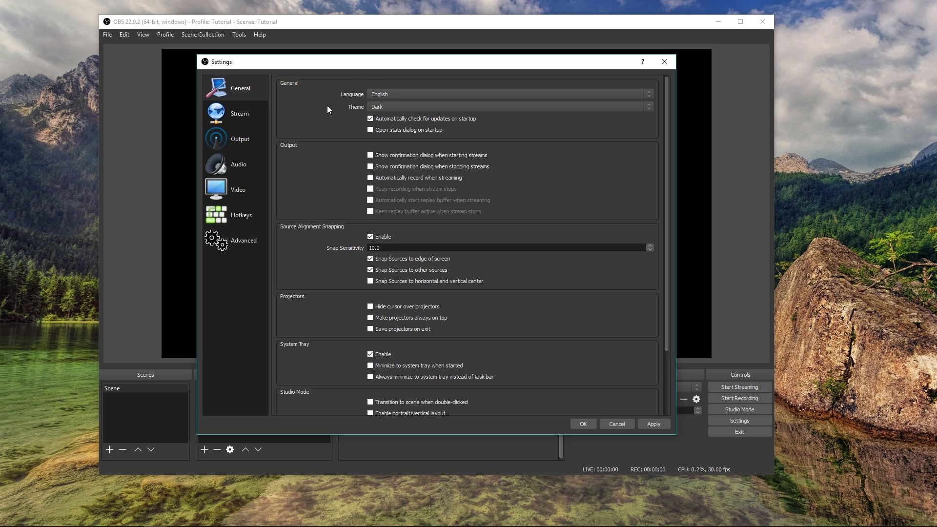
Choose English as the interface language in the general settings
click(377, 94)
scroll(455, 154, up, 3)
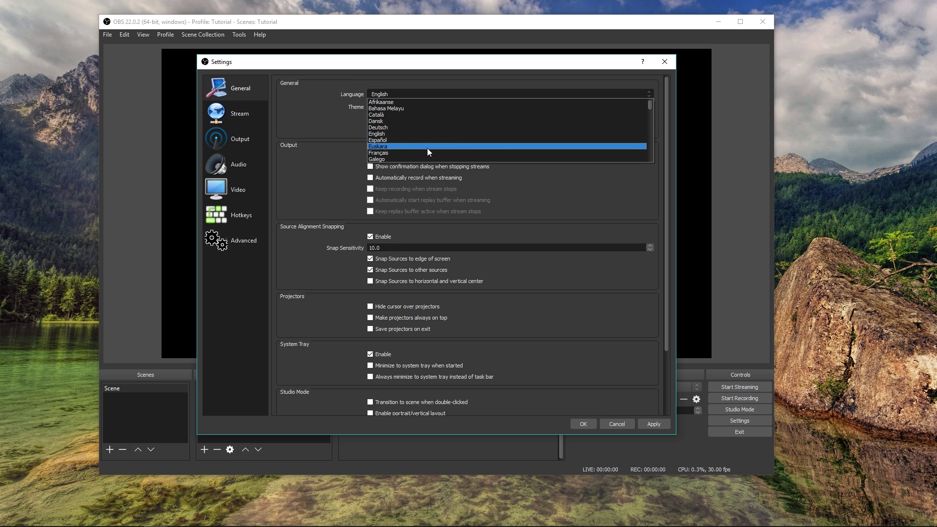
click(396, 133)
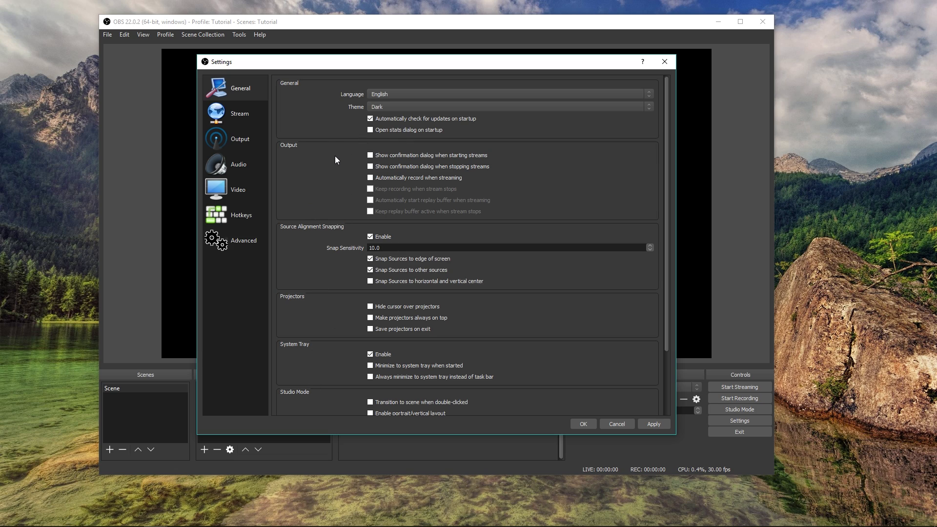
In the stream settings, choose Streaming Services as the stream type and look through the available services and Twitch servers
click(234, 117)
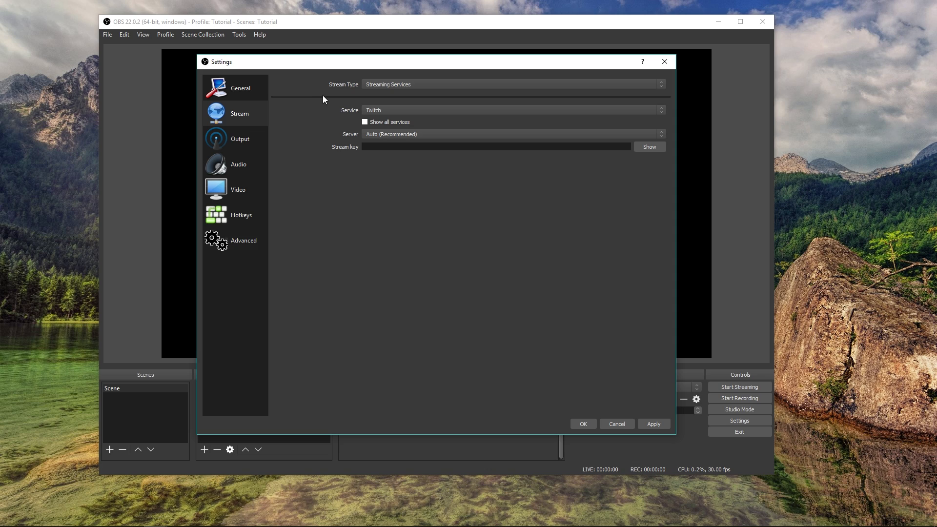
click(372, 85)
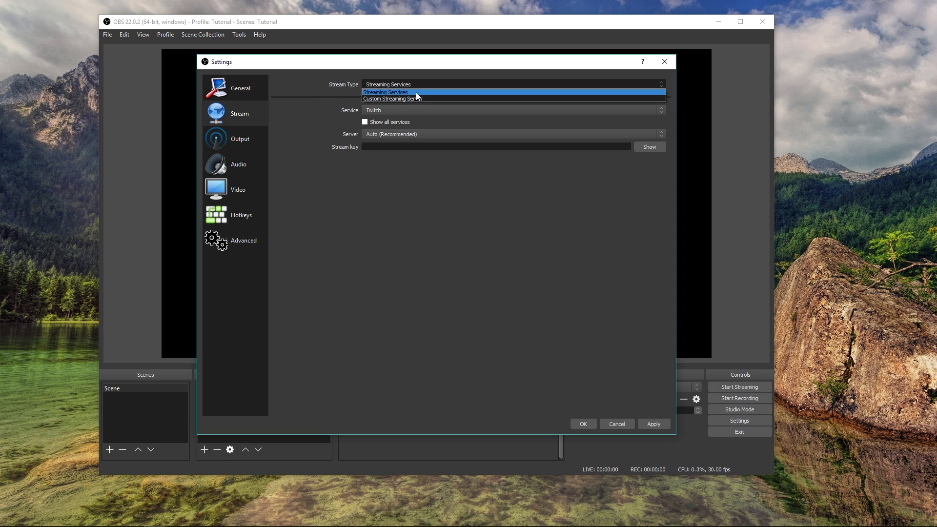
click(416, 93)
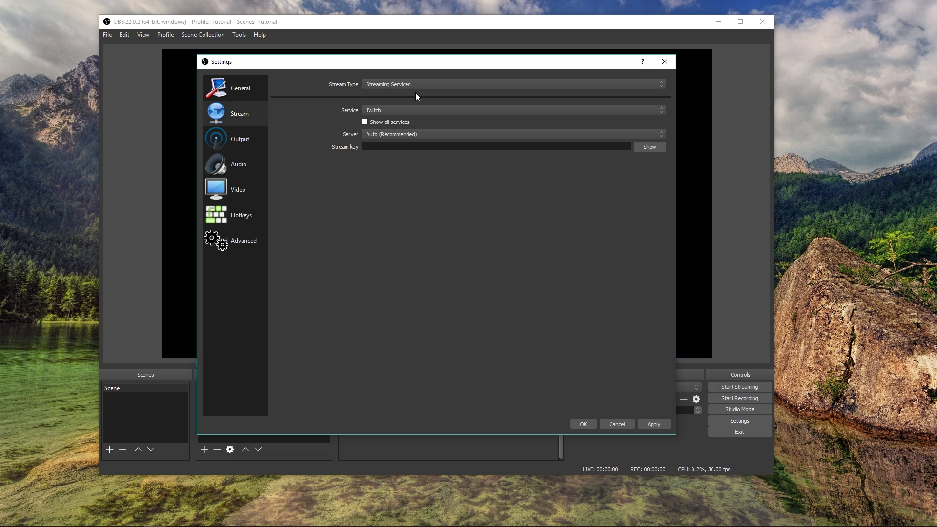
click(393, 110)
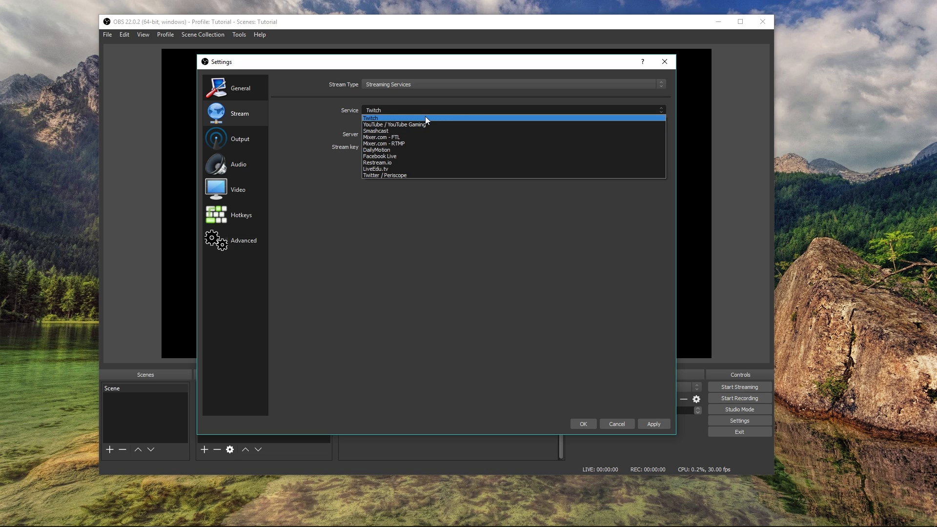
click(318, 129)
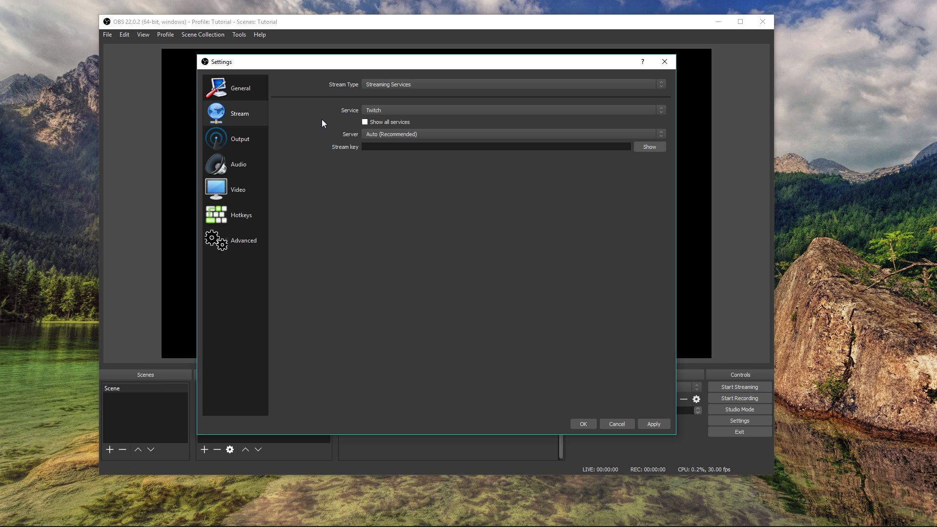
click(384, 135)
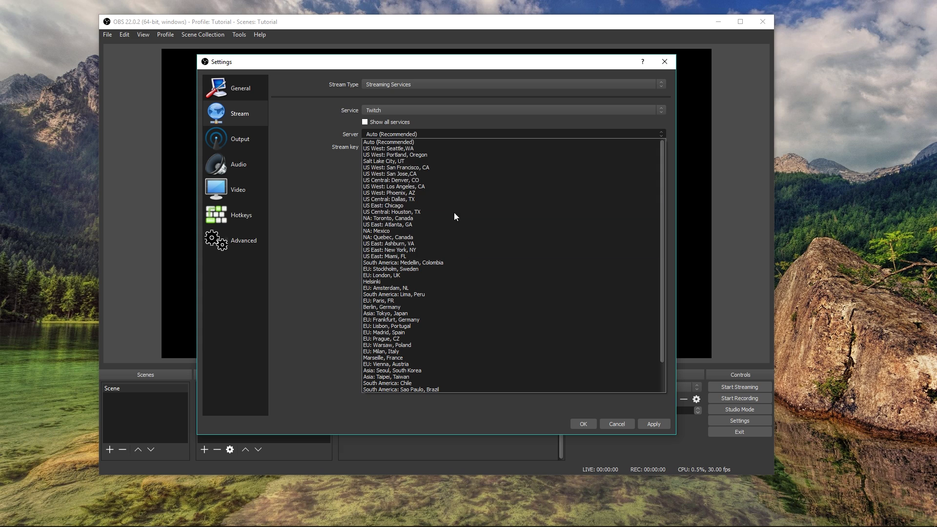
click(325, 179)
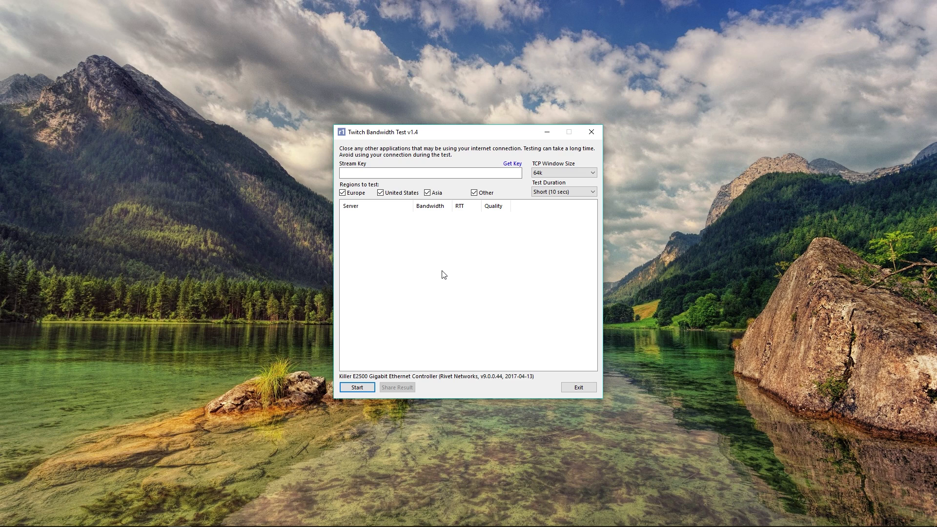
In Twitch Bandwidth Test, follow the link to the Twitch stream key page, copy the stream key and paste it into the test's key field
click(515, 165)
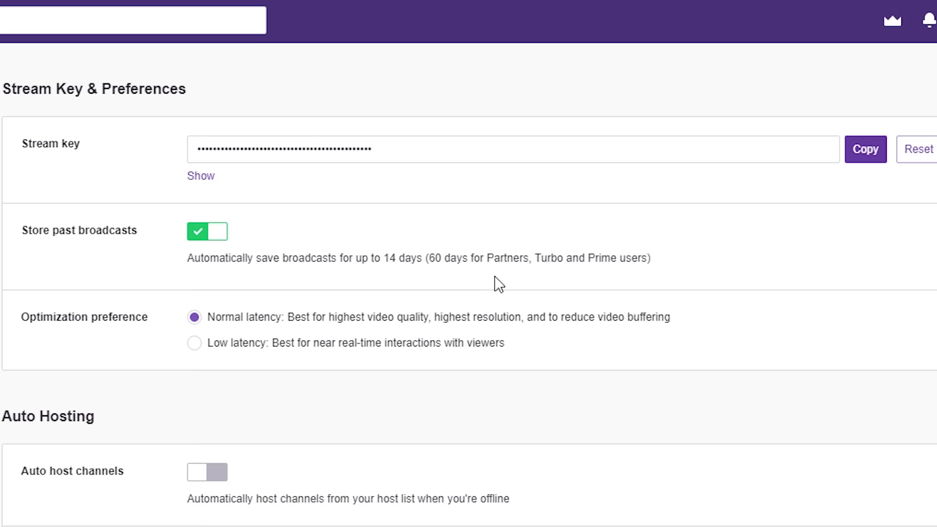
click(860, 152)
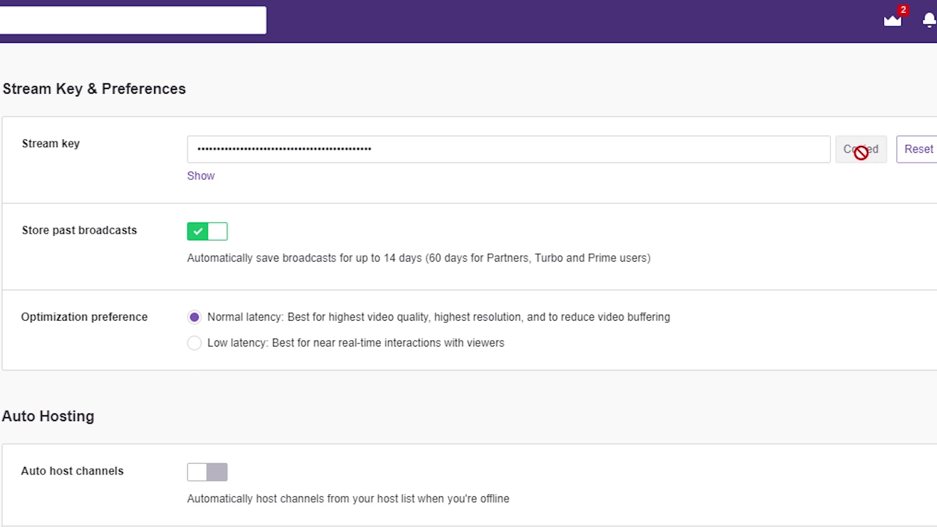
click(883, 7)
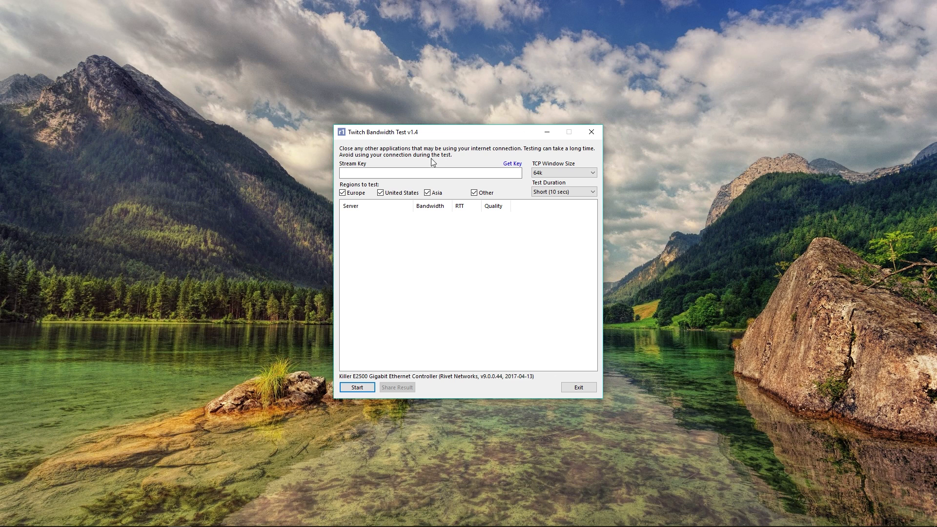
click(408, 171)
key(ctrl+v)
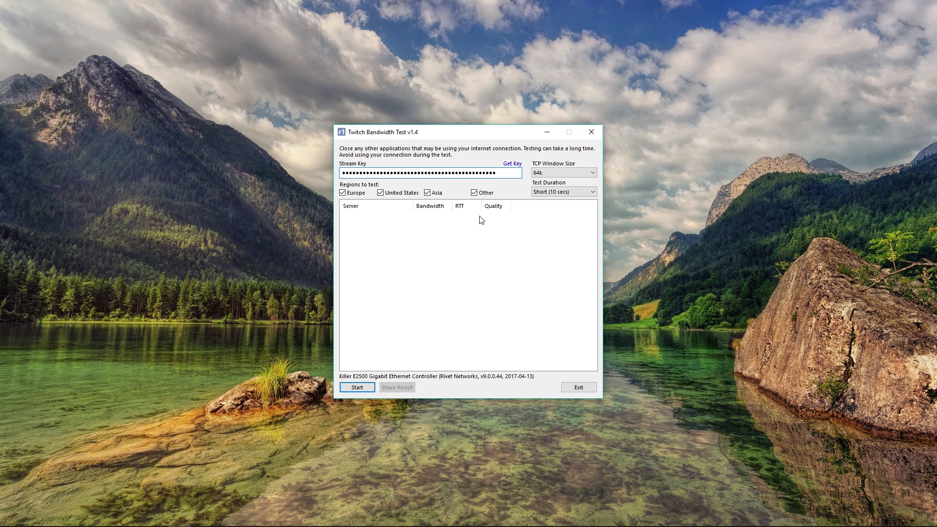
Set the bandwidth test's TCP window size to Automatic (OBS) and its duration to Short (10 secs)
click(592, 174)
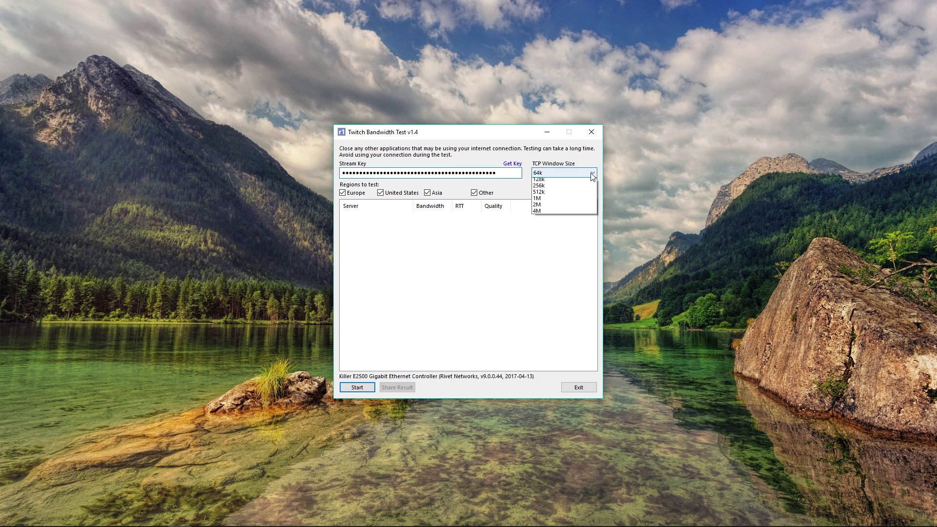
click(583, 181)
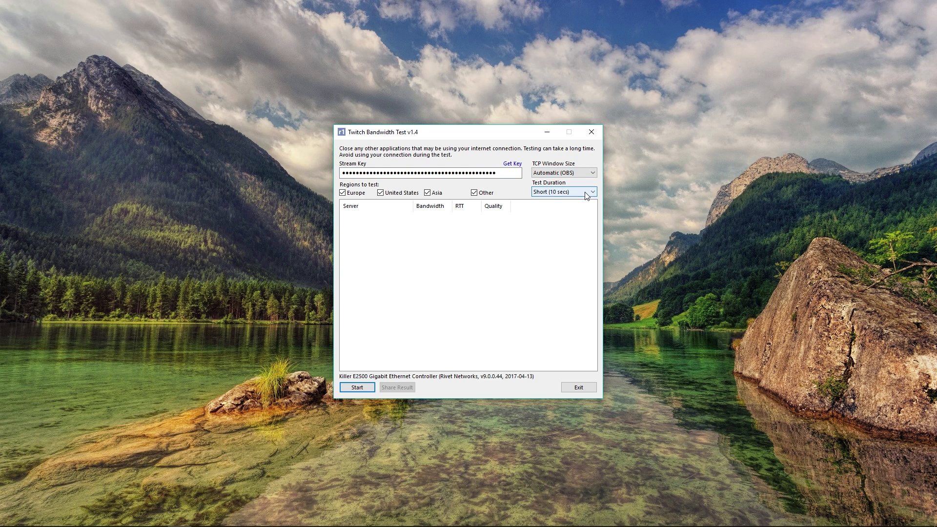
click(587, 193)
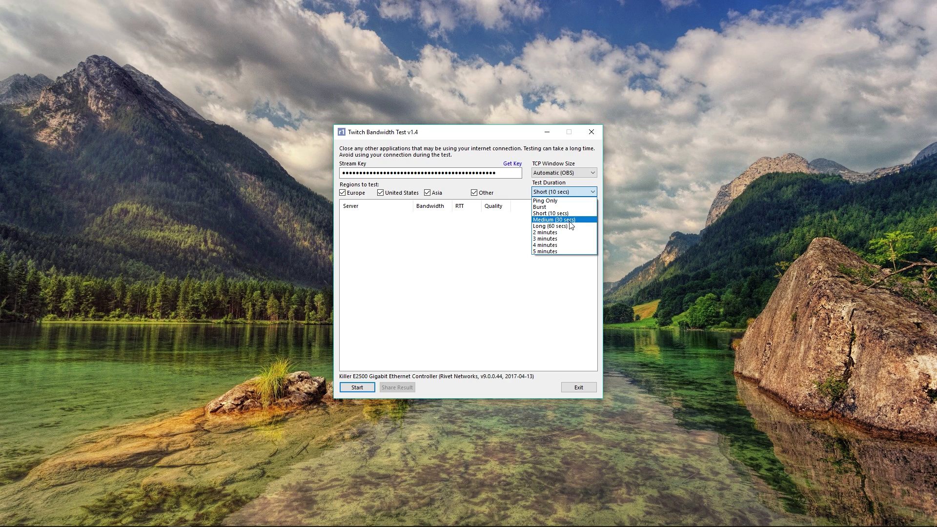
click(584, 193)
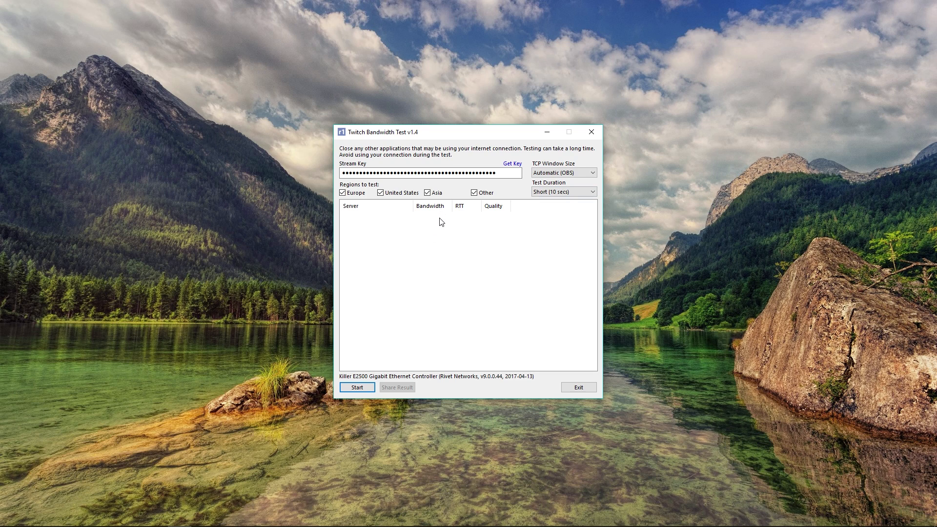
Limit the bandwidth test to the United States region by excluding Other, Asia and Europe, and run it
click(477, 197)
click(428, 193)
click(342, 193)
click(357, 387)
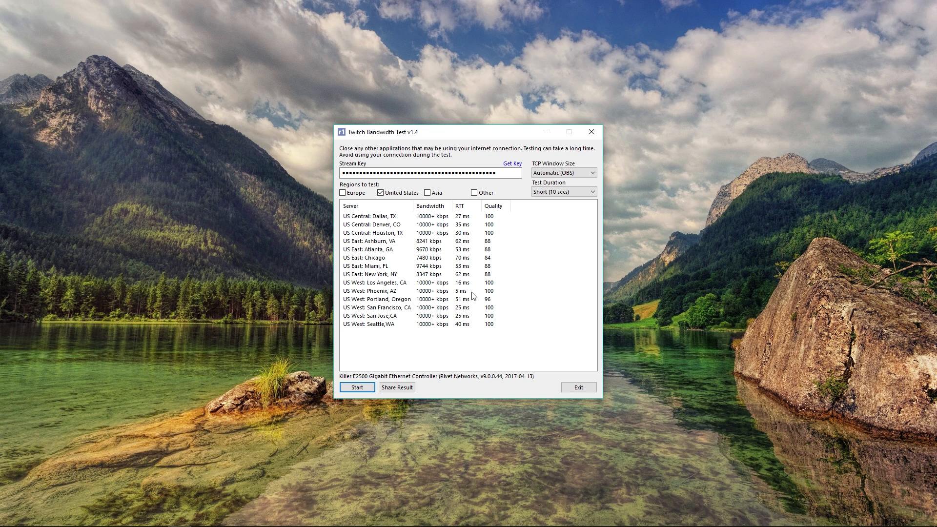
click(436, 293)
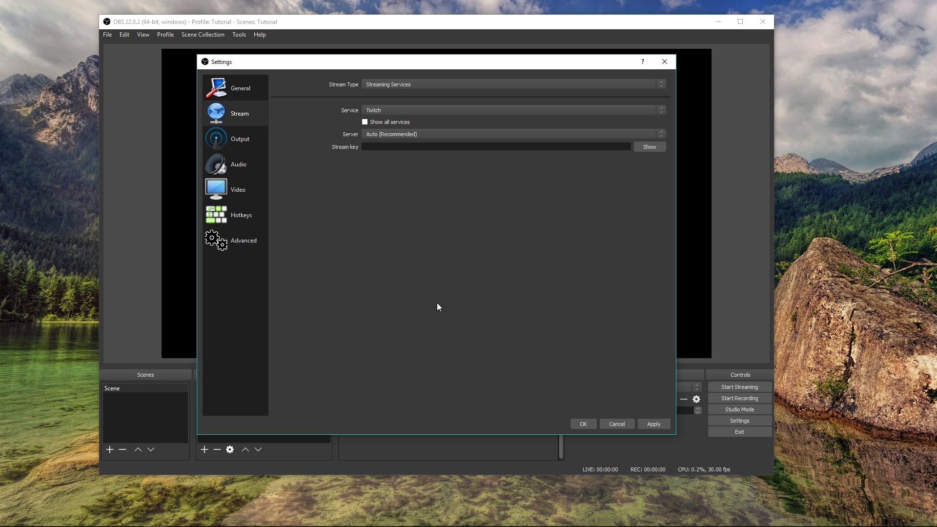
Back in OBS, set the Twitch server to US West: Phoenix, AZ and paste the stream key into its field
click(437, 136)
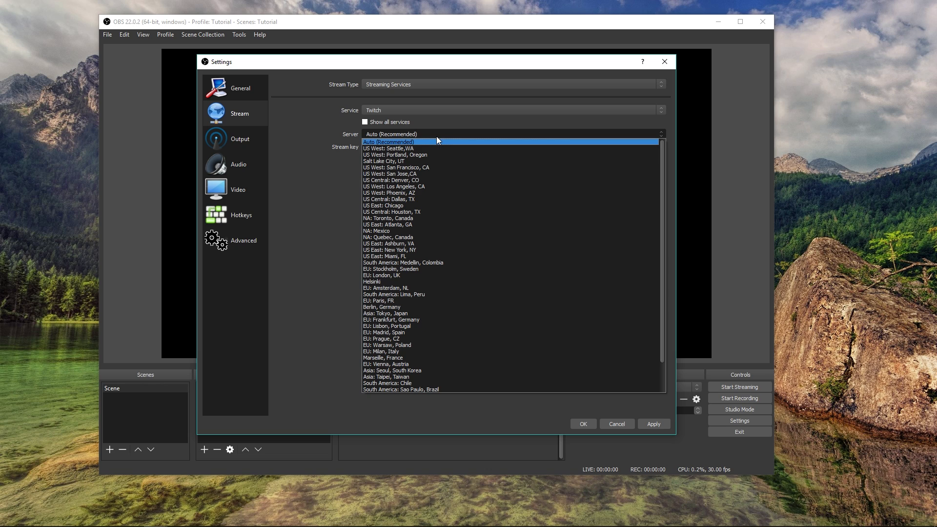
click(430, 191)
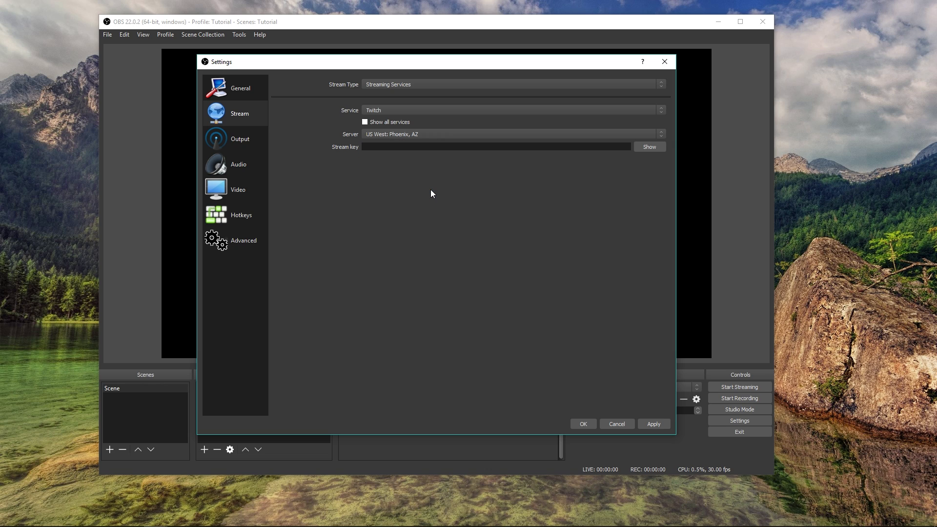
click(380, 148)
key(ctrl+v)
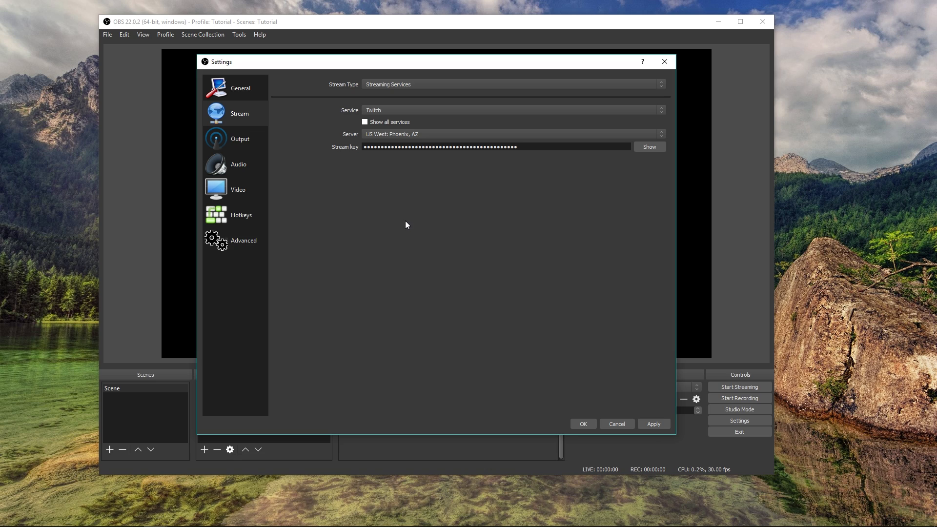
Switch the output mode to Advanced in the output settings
click(237, 141)
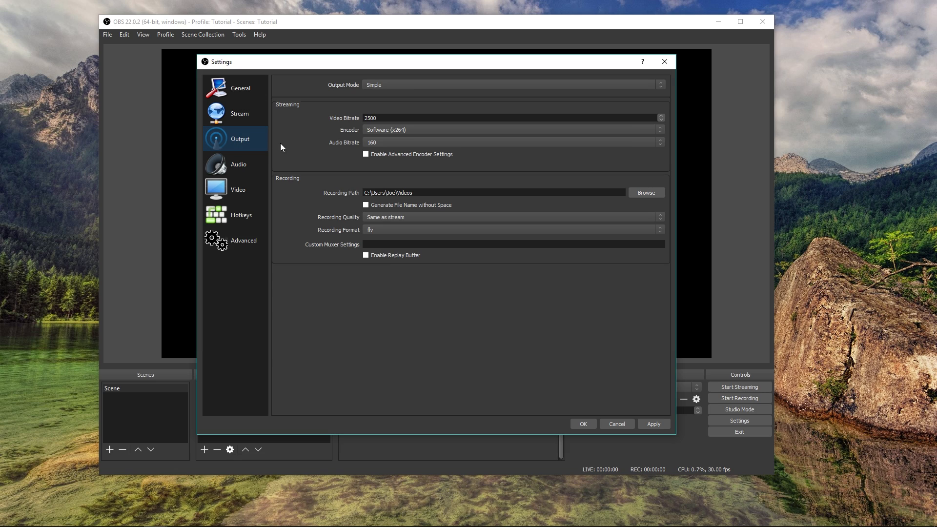
click(386, 86)
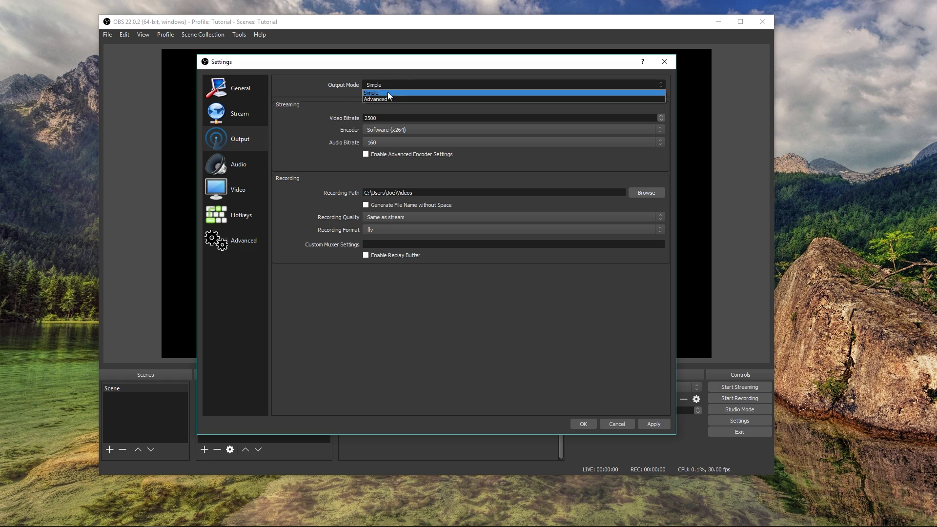
click(391, 100)
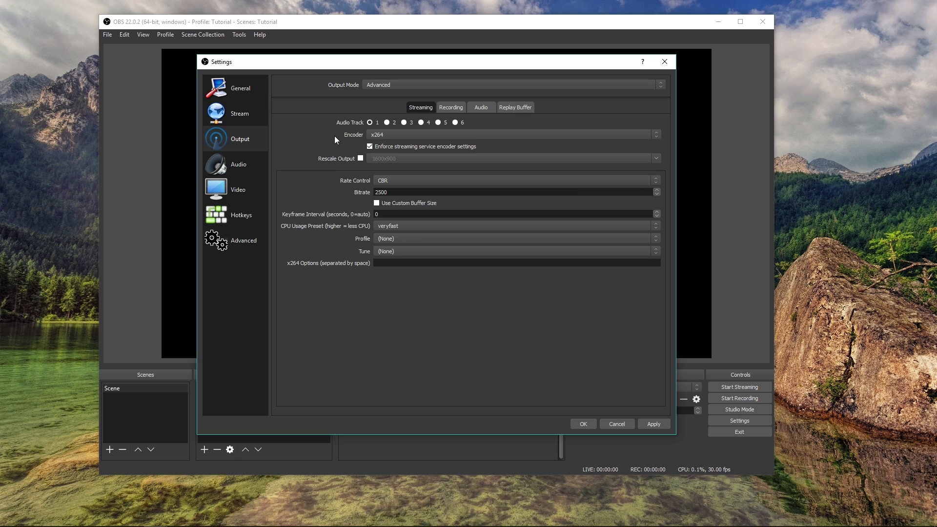
Set the streaming encoder to NVENC H.264 and review the x264 alternative
click(400, 135)
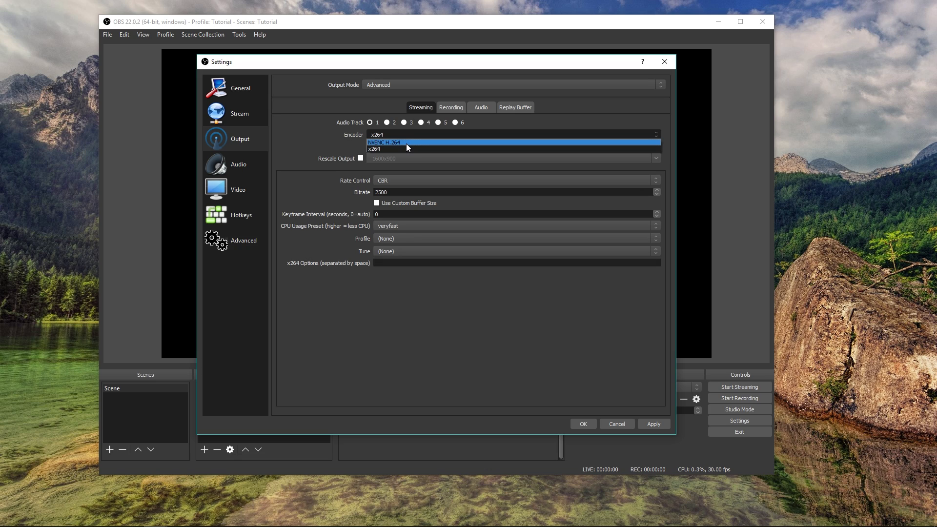
click(406, 142)
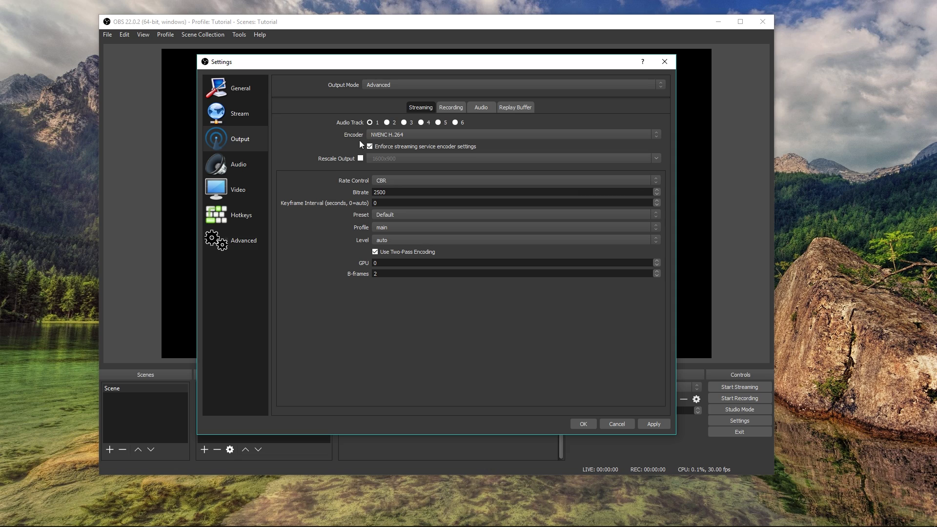
click(377, 134)
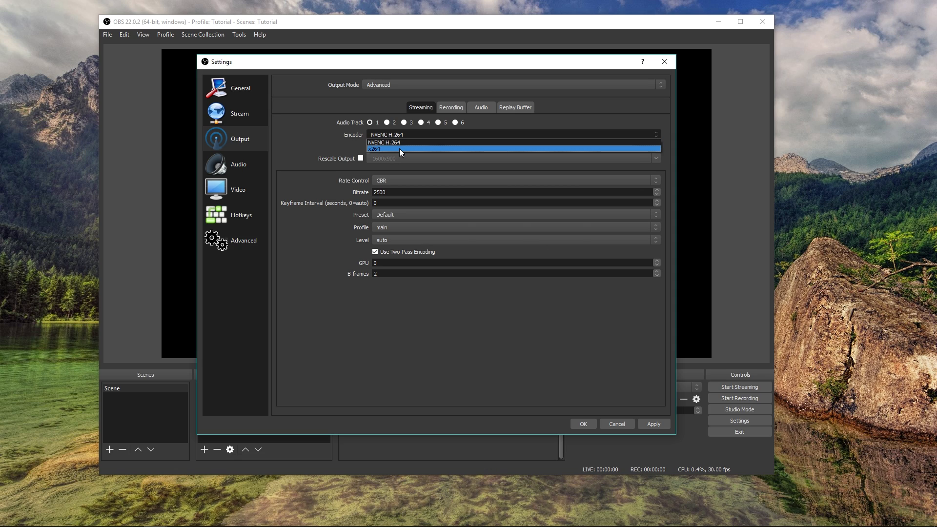
click(352, 144)
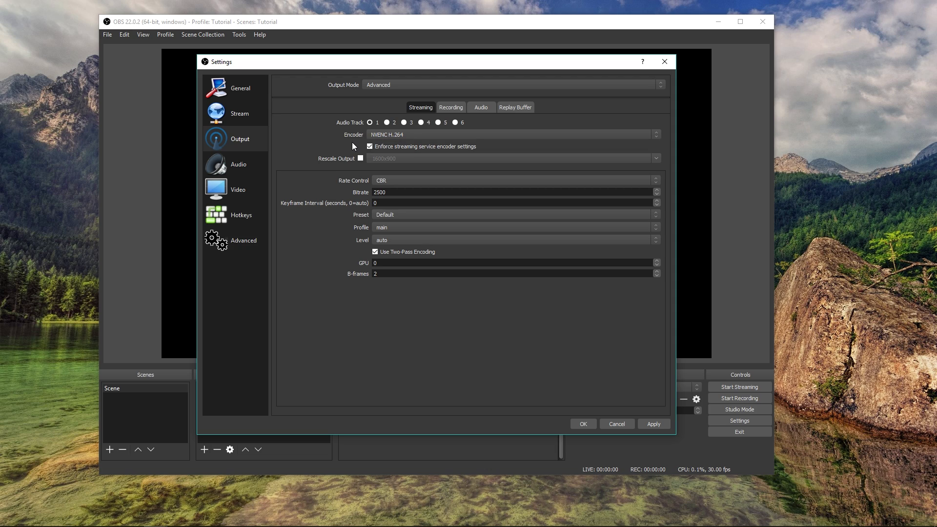
click(408, 135)
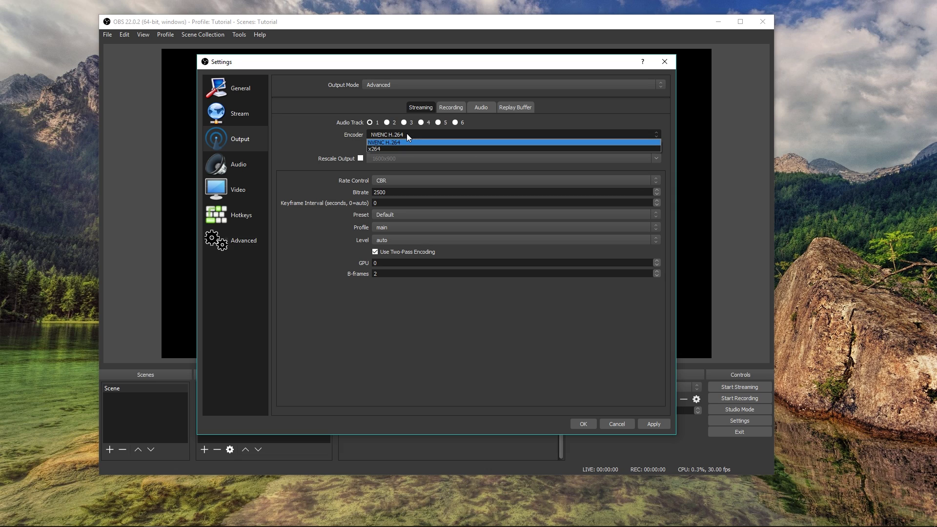
click(385, 149)
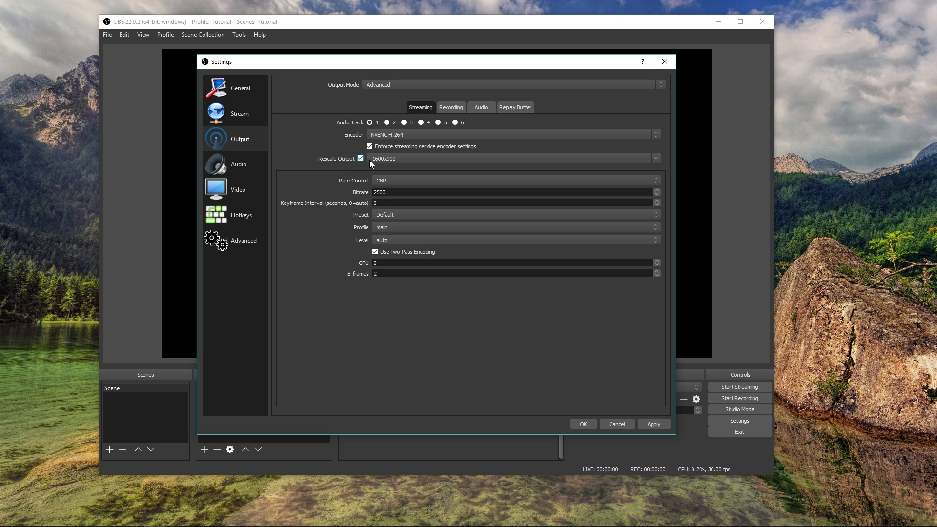
Look through the available rescale output resolutions, and turn output rescaling off
click(655, 158)
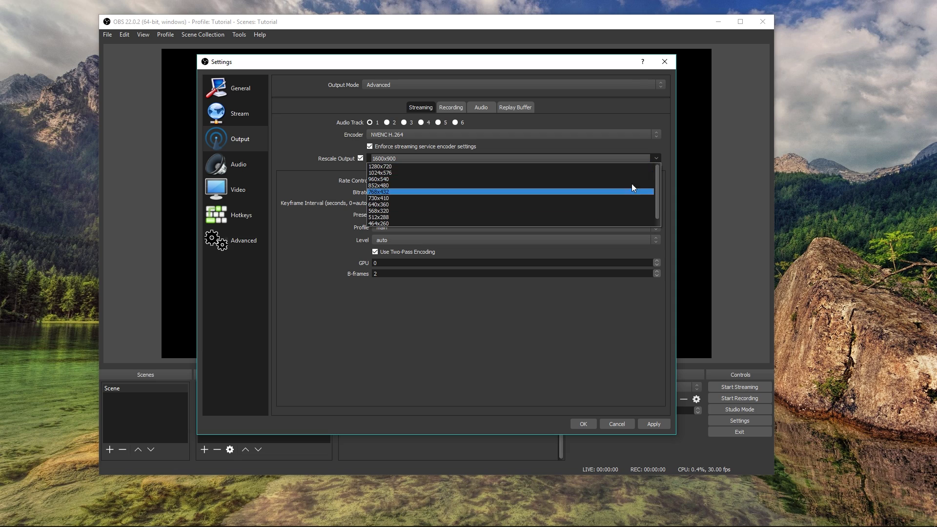
click(657, 158)
click(361, 159)
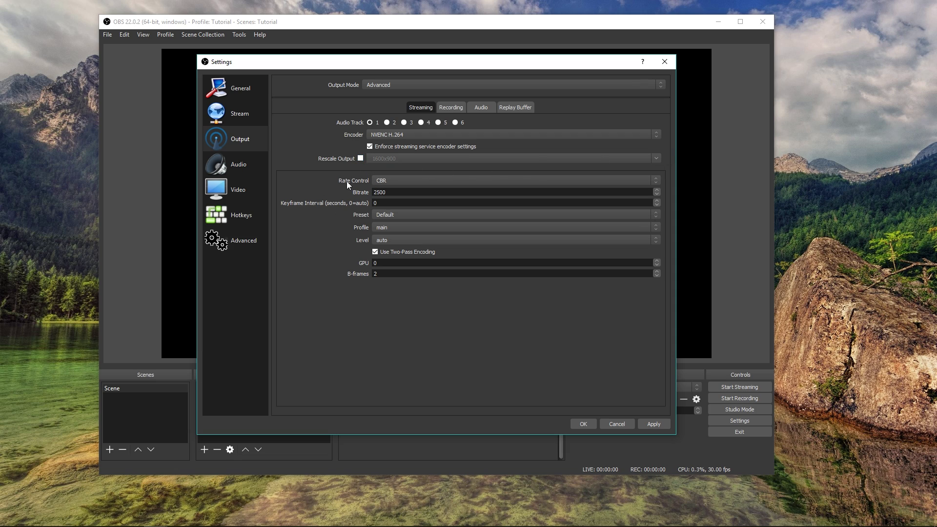
Use CBR as the streaming rate control
click(389, 181)
click(390, 180)
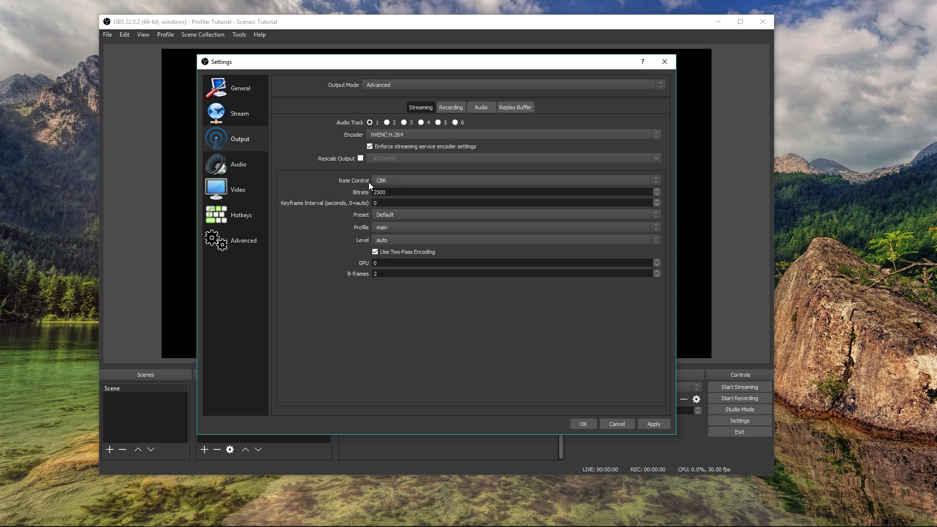